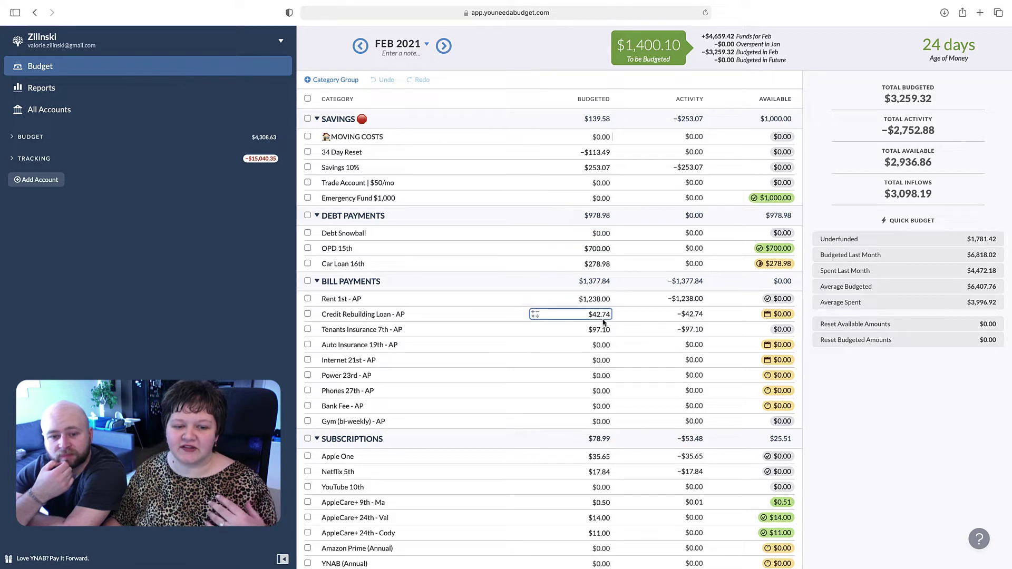
Add $91.80 to Savings 10%, bringing its budget to $344.87 with $1,308.30 left.
click(608, 167)
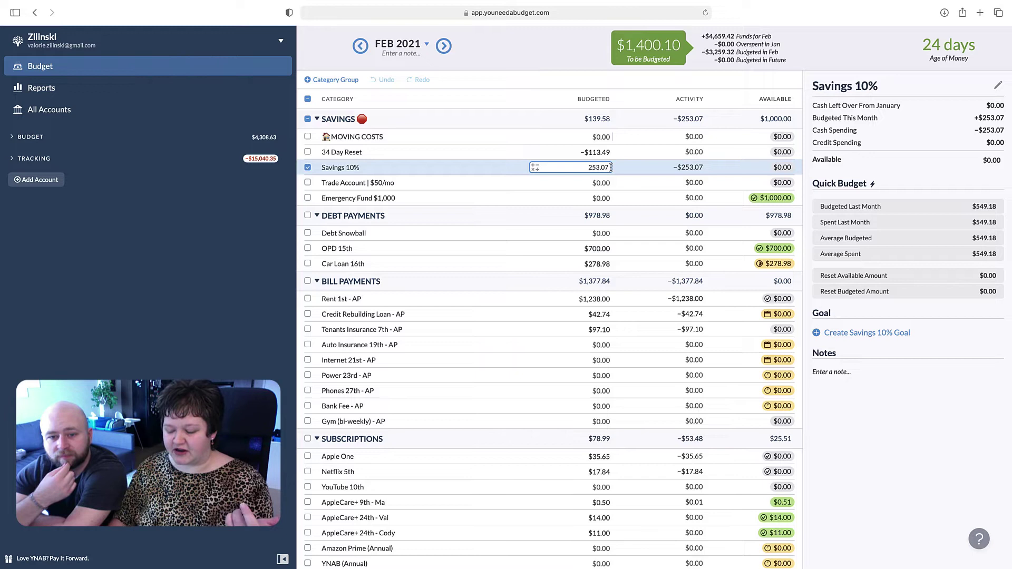
text(+91)
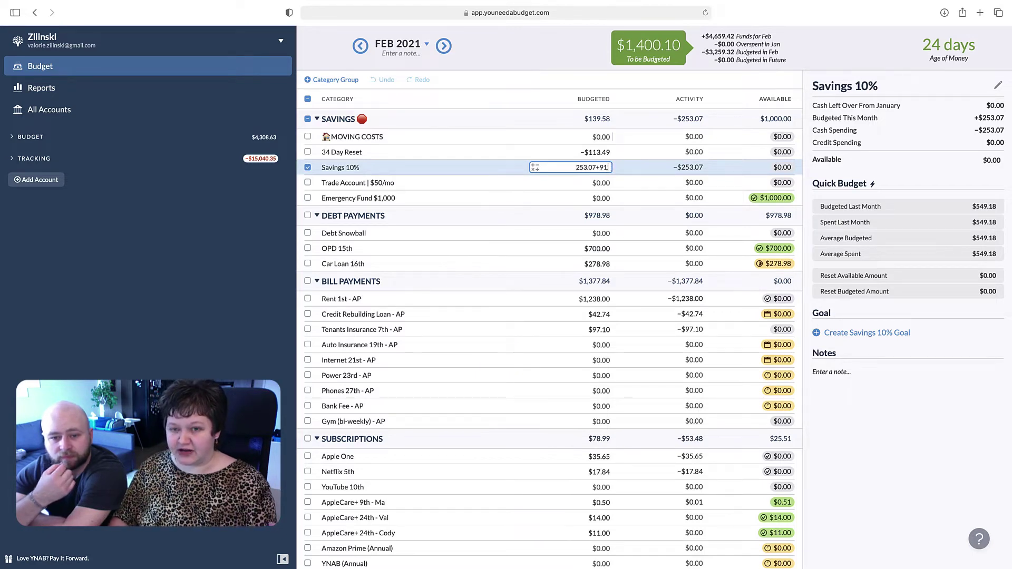
text(.8)
key(Return)
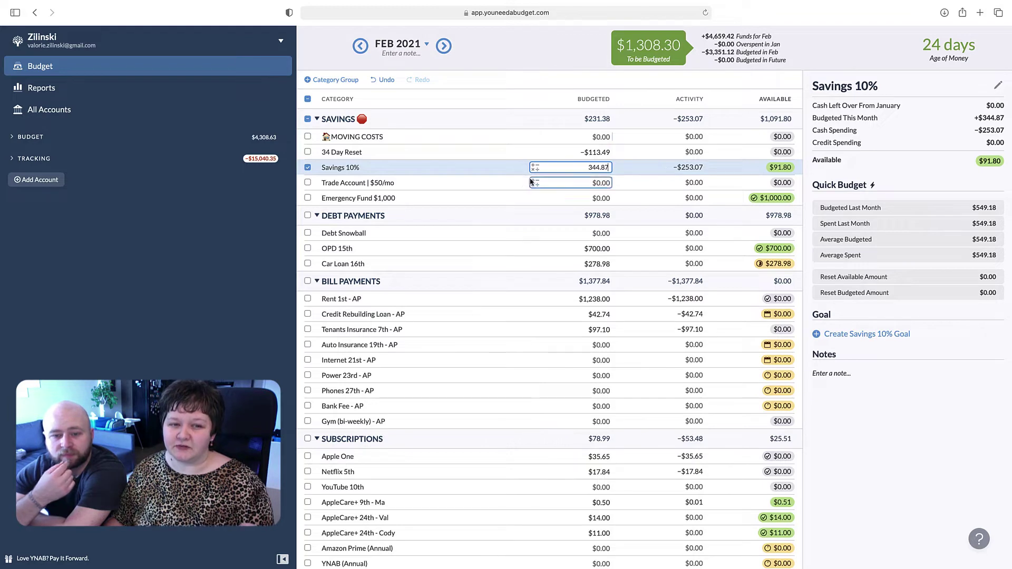
click(307, 167)
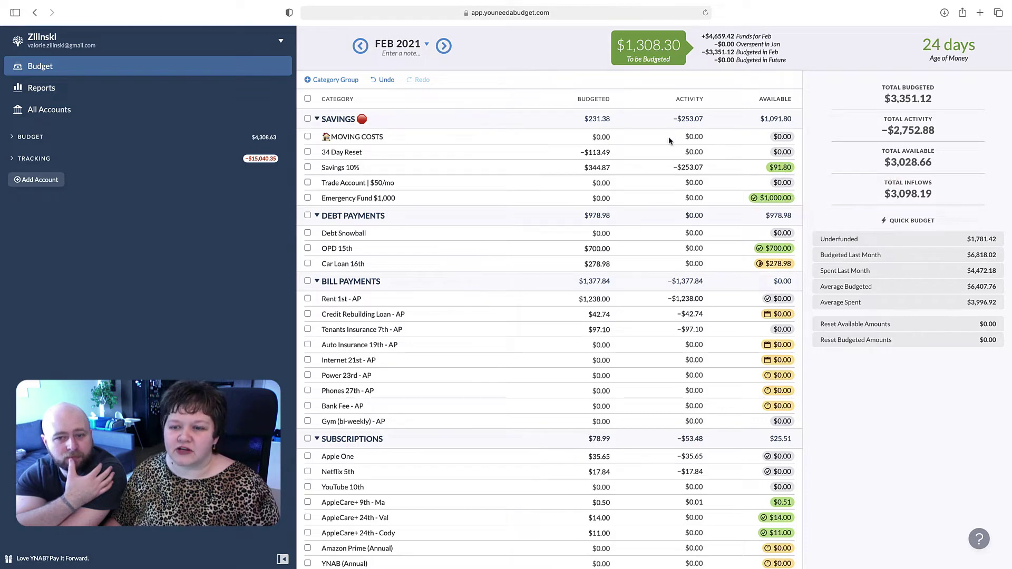
Fund the Car Loan 16th and Credit Rebuilding Loan categories to their goal amounts.
click(602, 264)
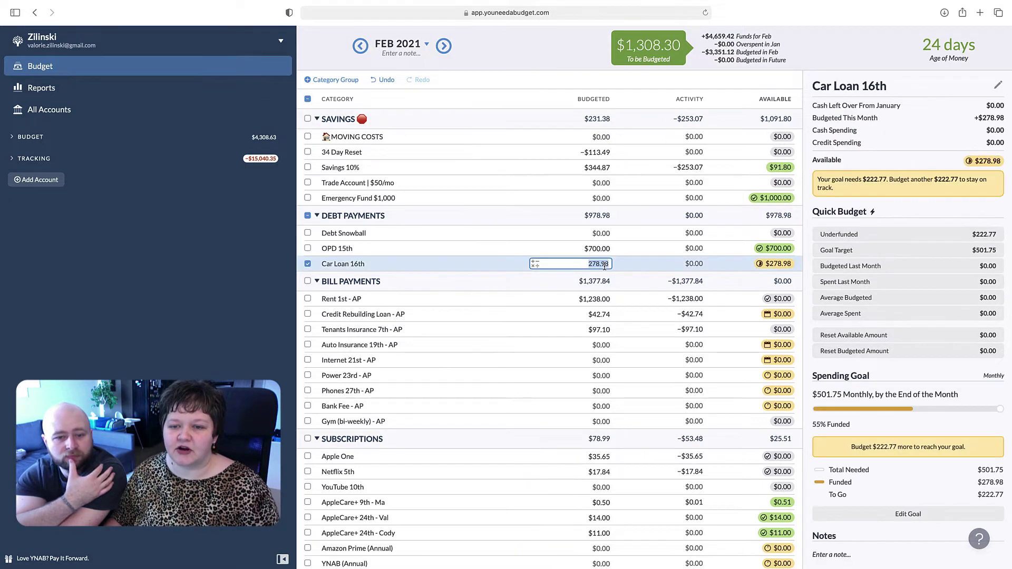
click(872, 232)
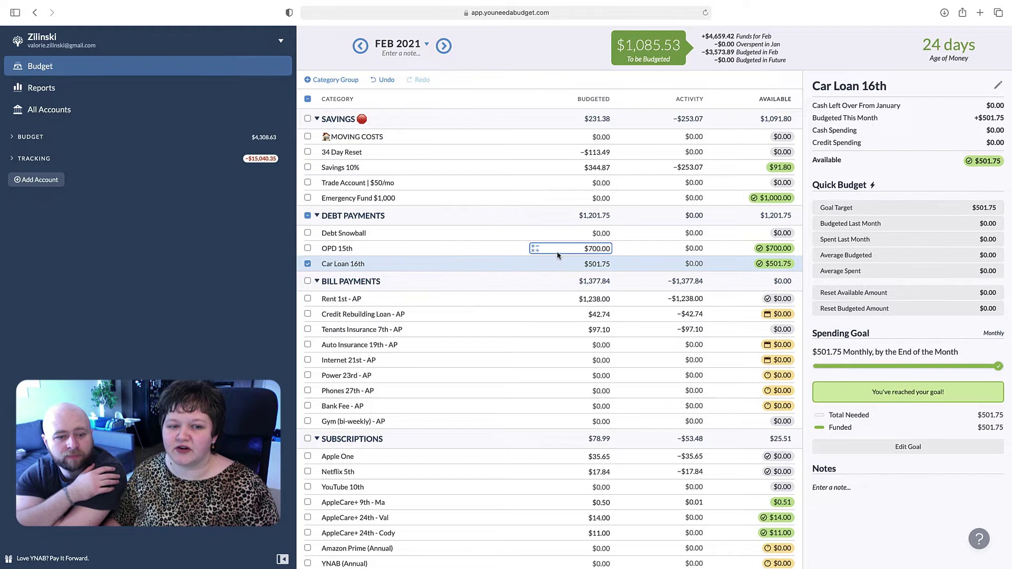
key(Down)
key(Down)
click(855, 235)
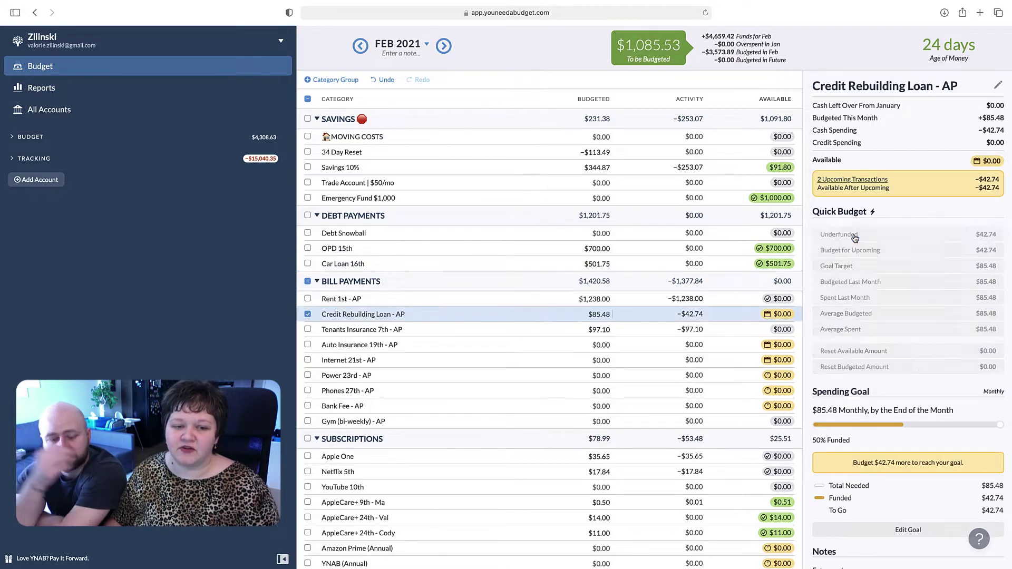
Fund Auto Insurance 19th and Internet 21st to their goal amounts.
click(595, 345)
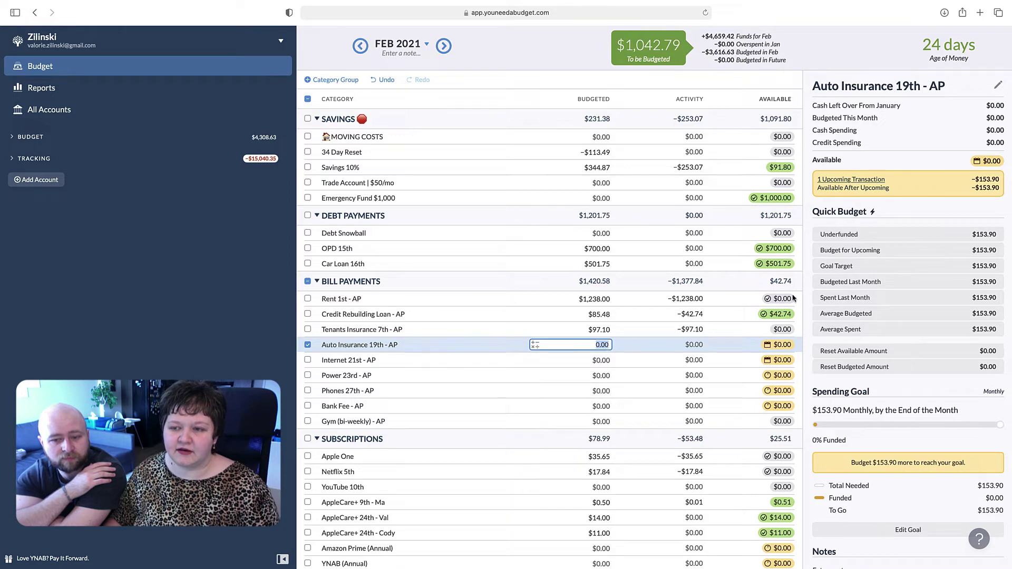
click(909, 234)
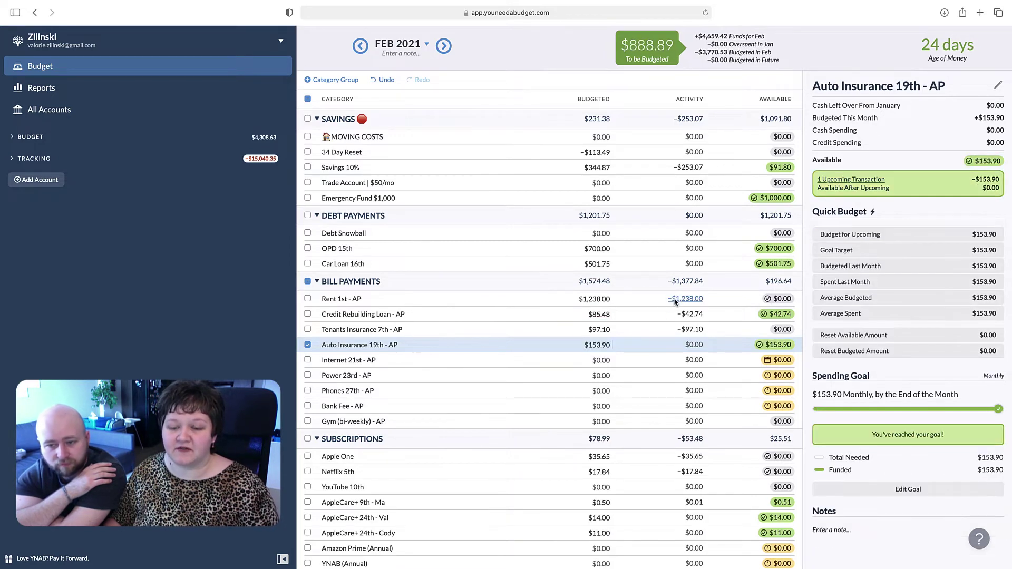
key(Return)
click(870, 234)
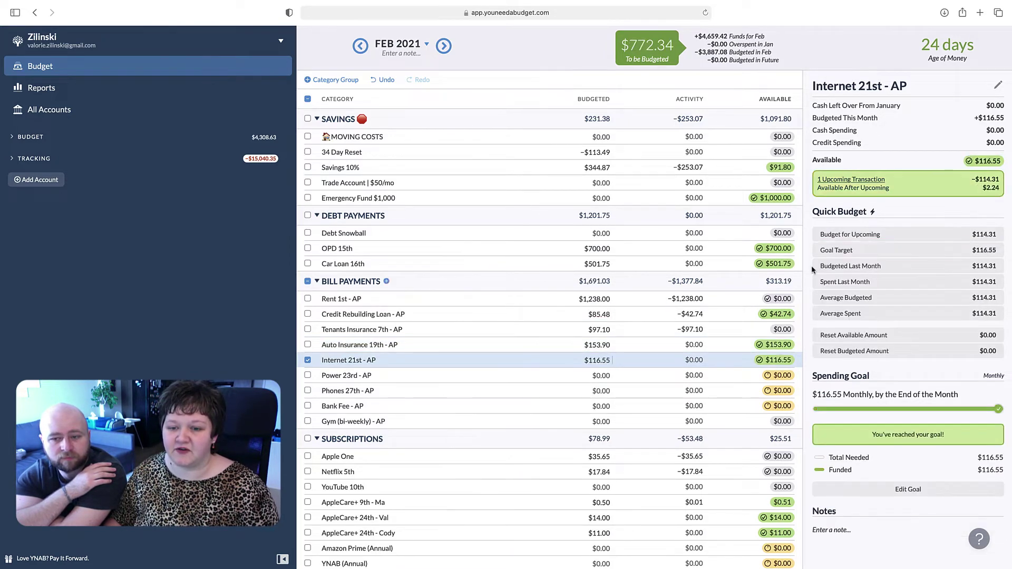
Fund Power ($80), Phones ($239.38) and Bank Fee ($20) to their goals.
click(601, 375)
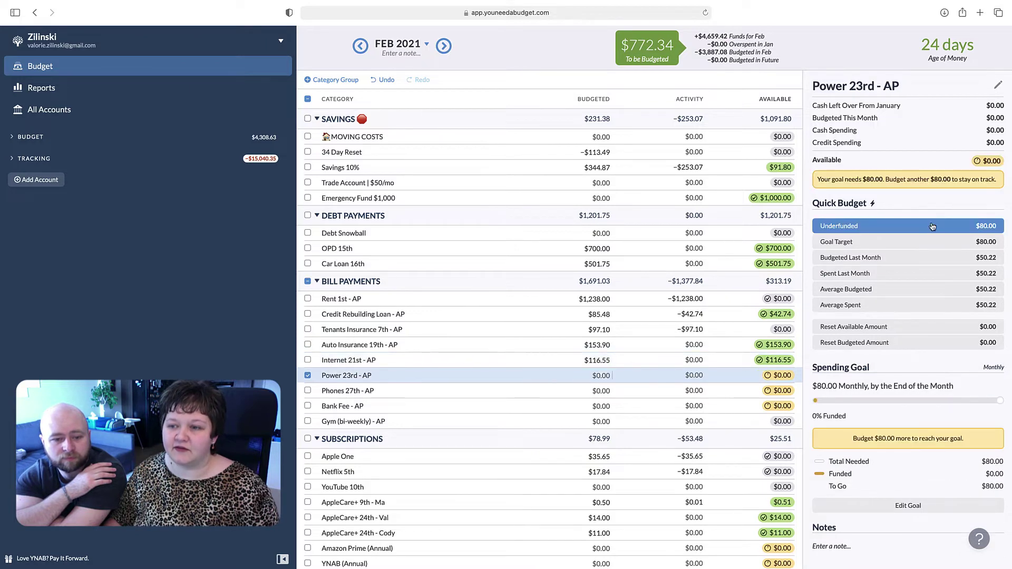
click(910, 226)
click(595, 396)
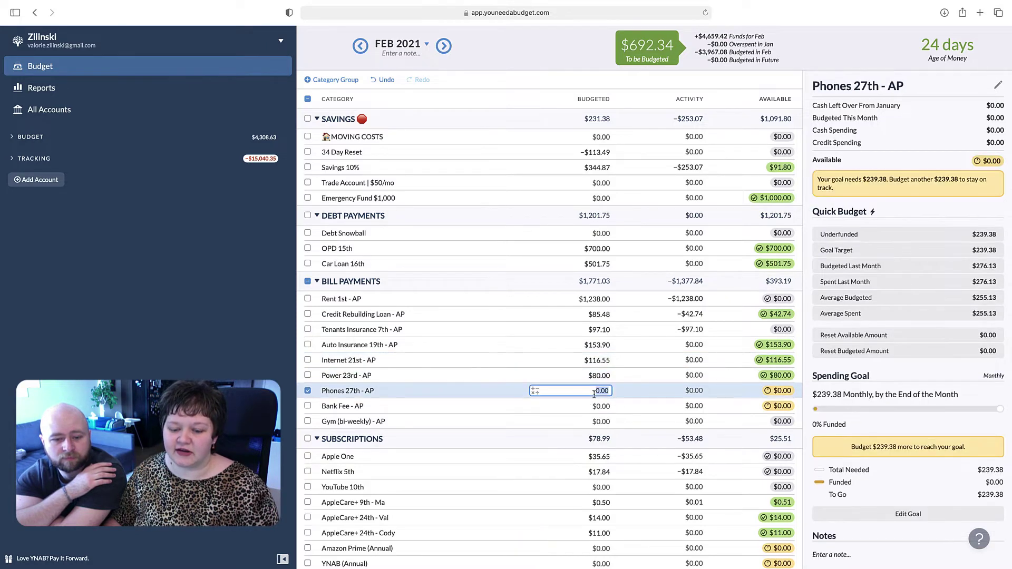
click(941, 234)
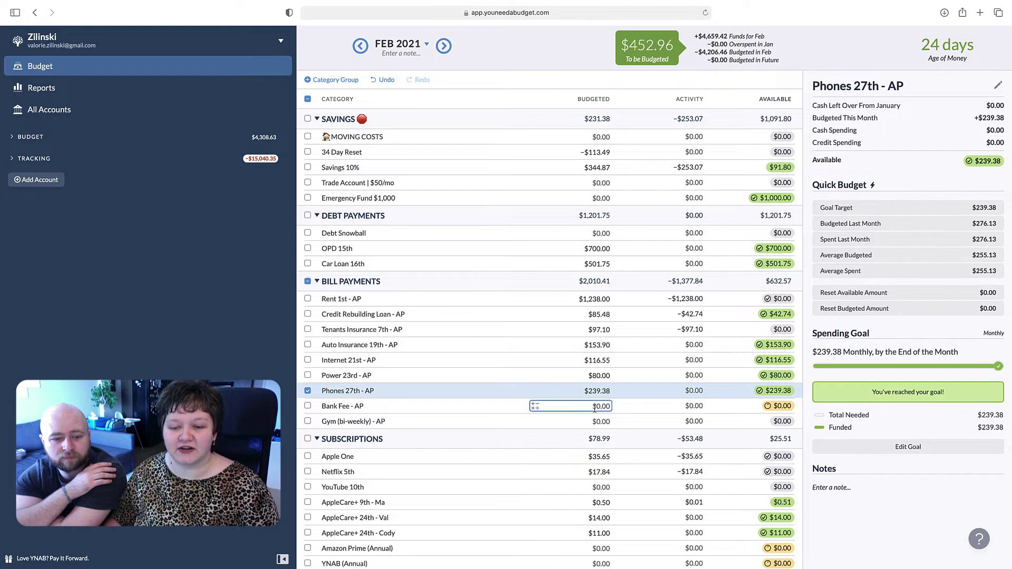
click(603, 406)
click(949, 226)
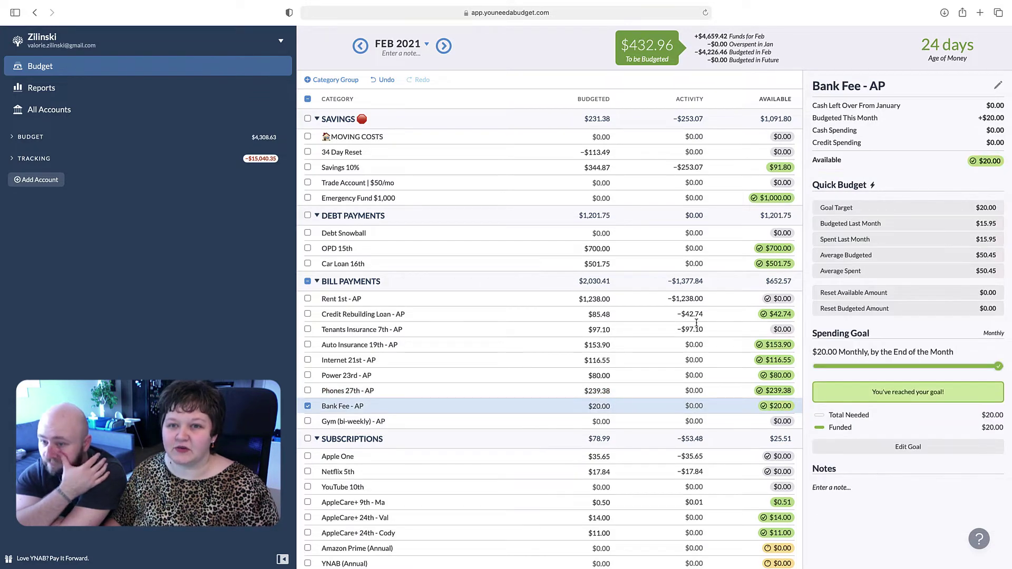
click(308, 406)
click(564, 391)
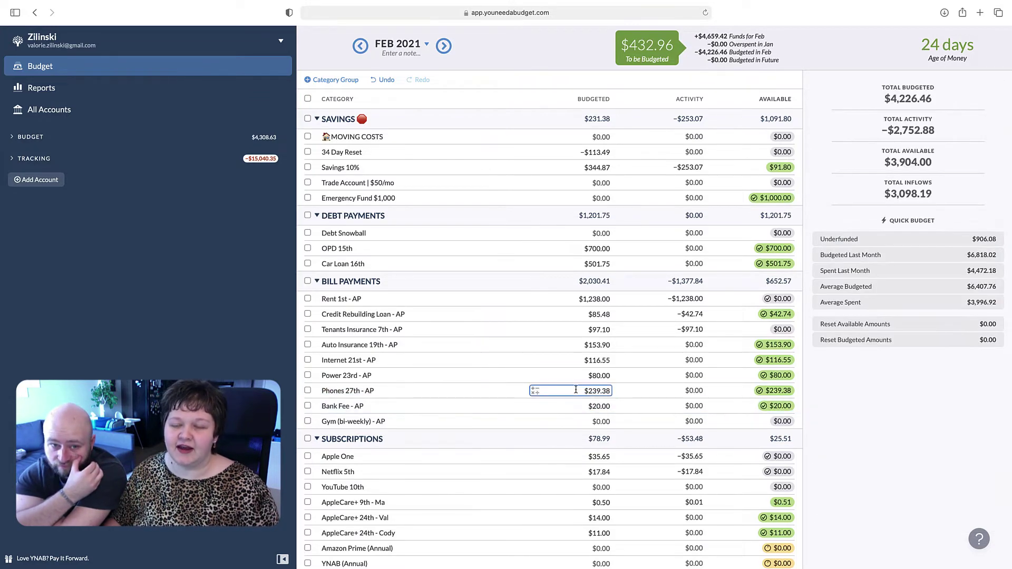
scroll(576, 389, down, 1)
scroll(575, 389, down, 2)
scroll(576, 390, down, 2)
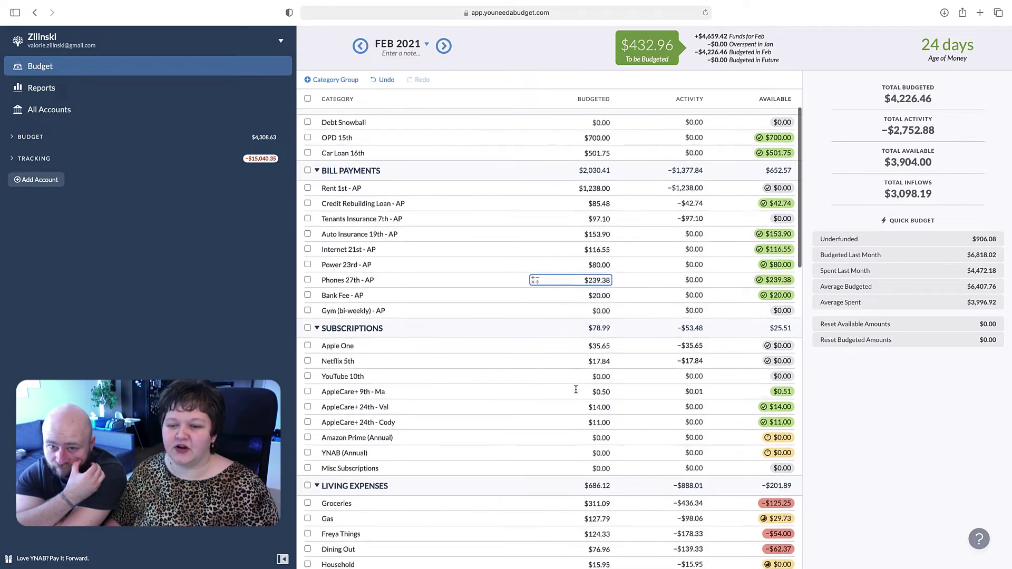
scroll(576, 391, down, 2)
scroll(576, 391, down, 2)
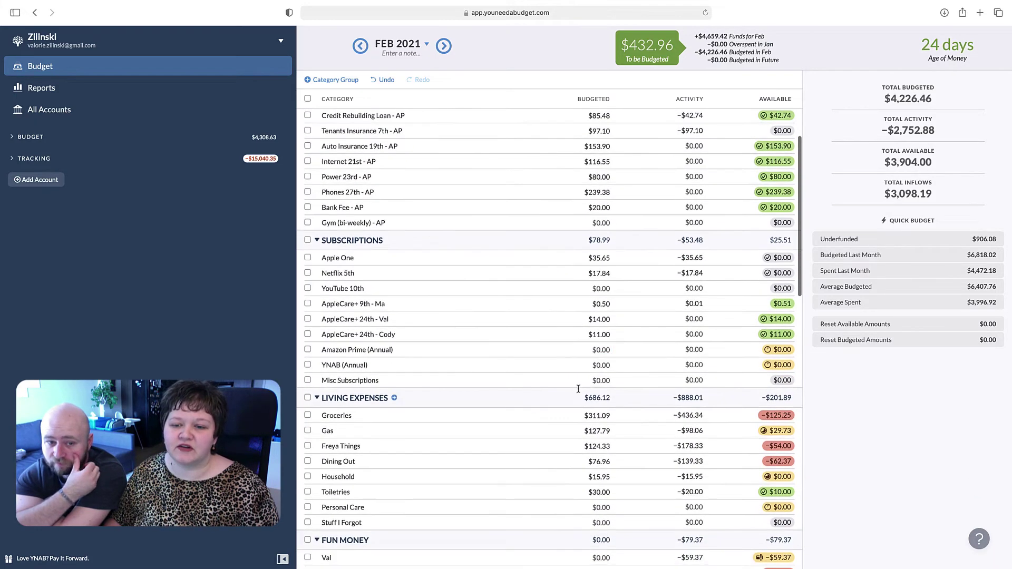
scroll(604, 349, down, 3)
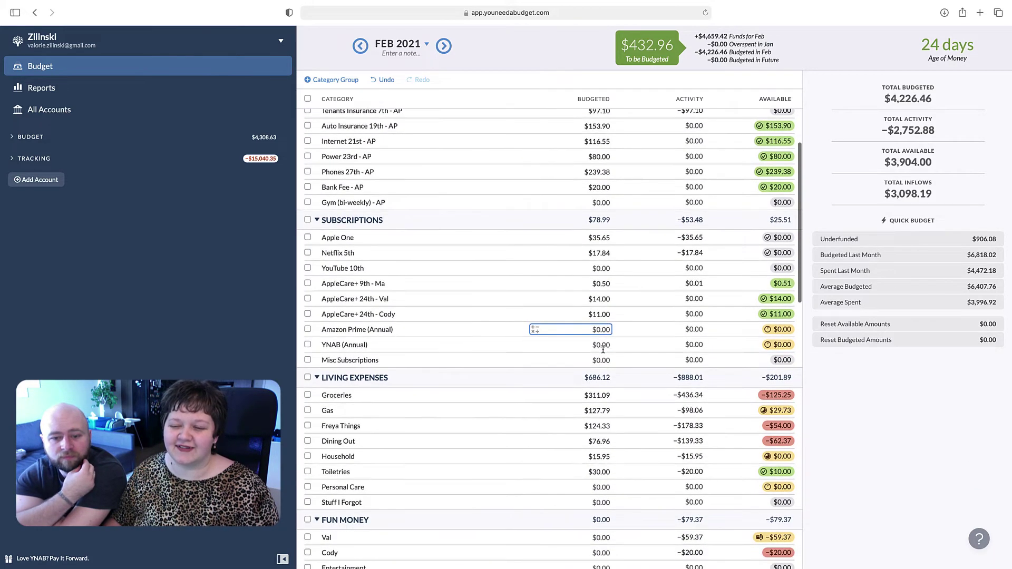
Open Groceries' $311.09 budgeted amount, showing $125.25 overspent against a $550 goal.
click(605, 347)
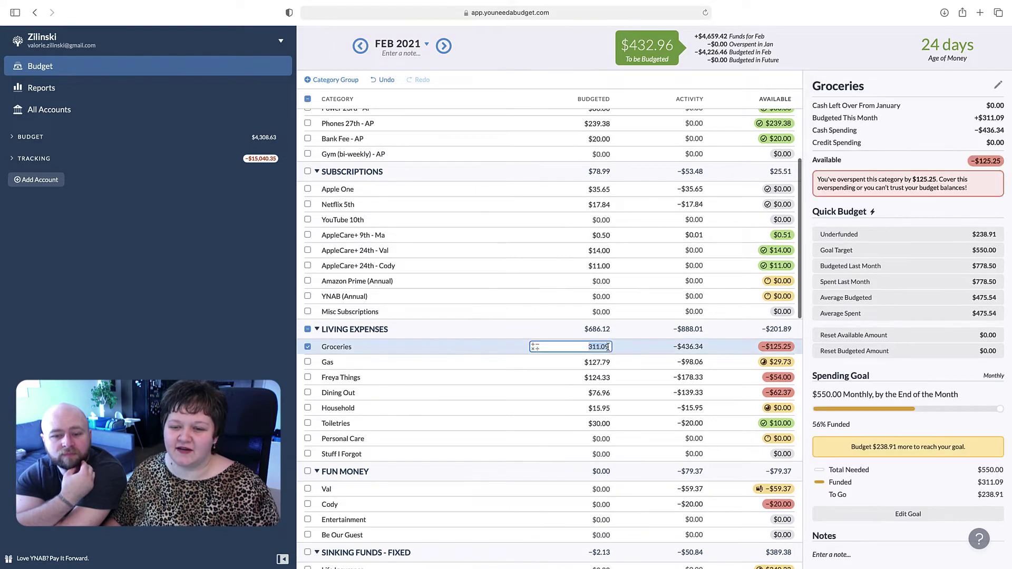
click(607, 346)
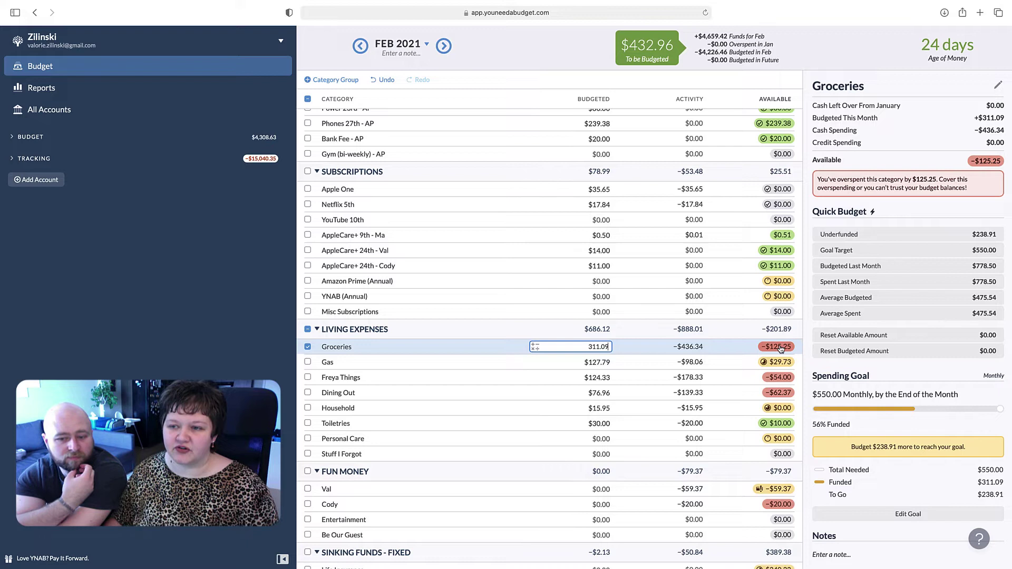
mouse_move(776, 346)
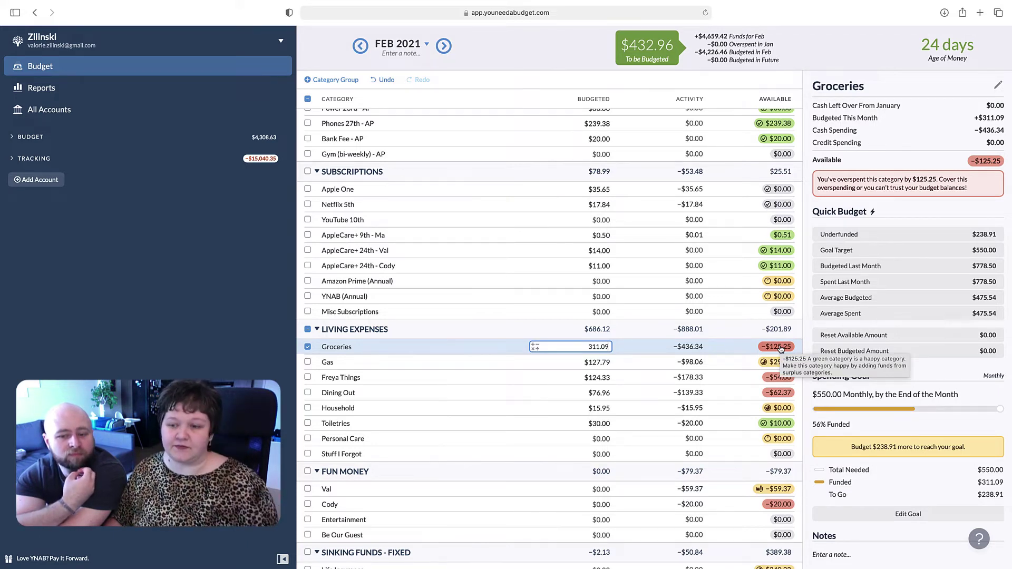
Cover the Groceries, Freya Things and Dining Out overspending from To be Budgeted.
click(781, 348)
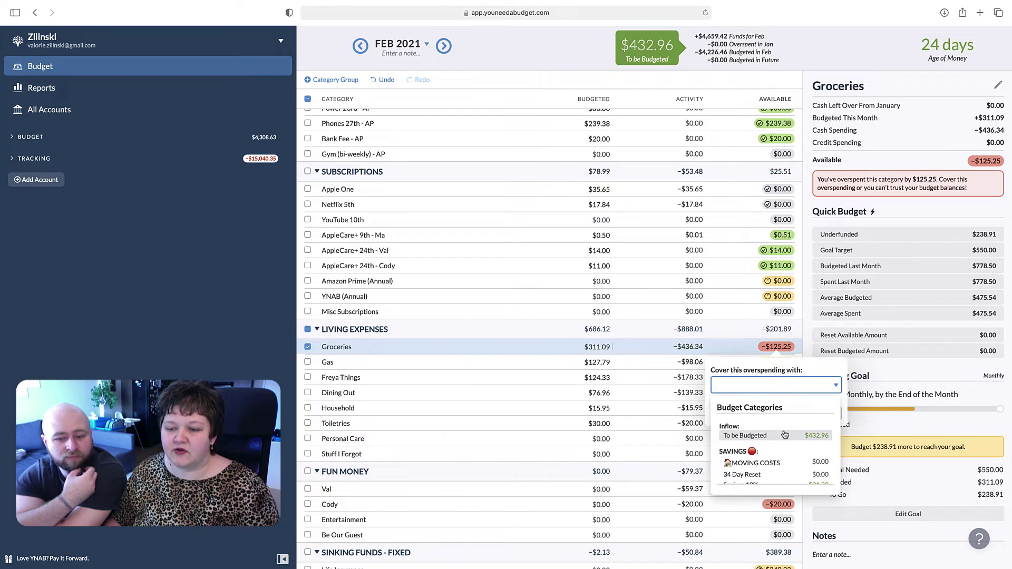
click(784, 434)
click(821, 417)
click(779, 378)
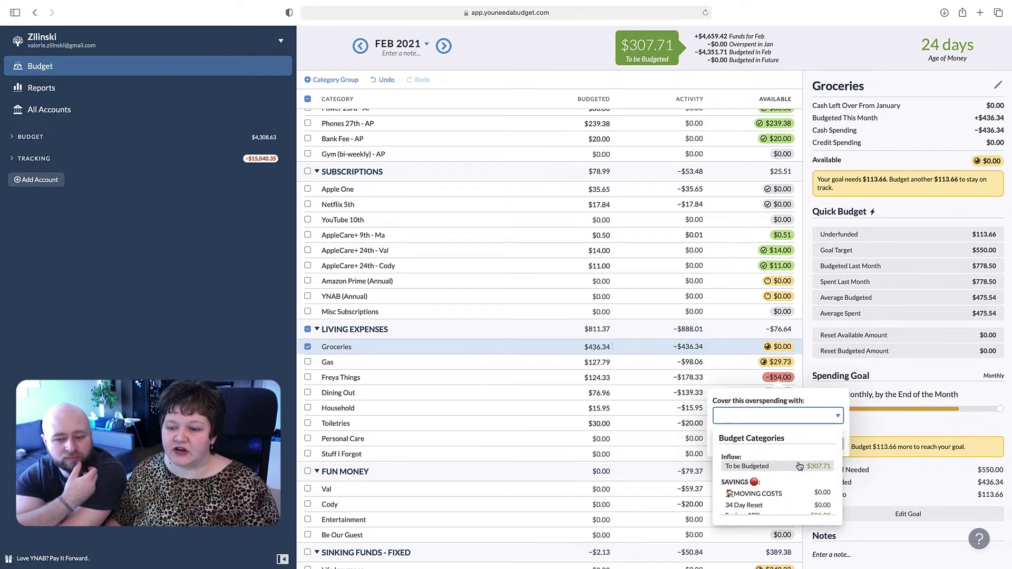
click(799, 467)
click(831, 449)
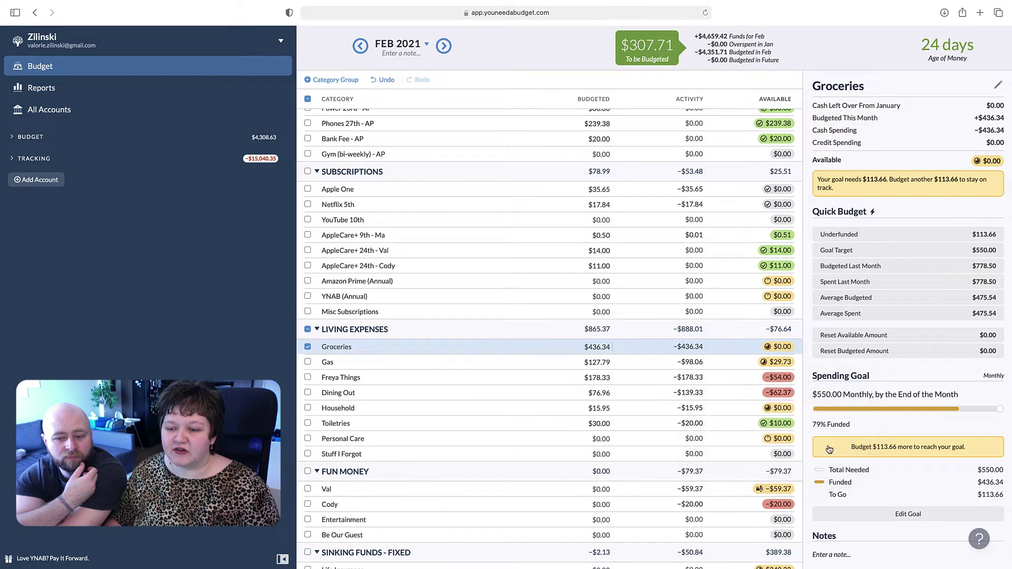
click(788, 398)
click(796, 477)
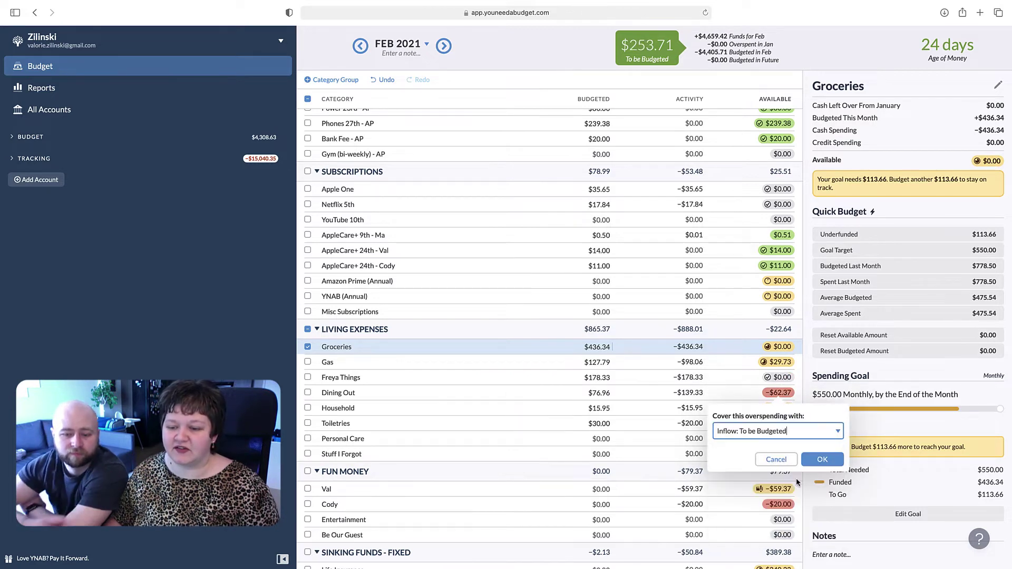
click(822, 459)
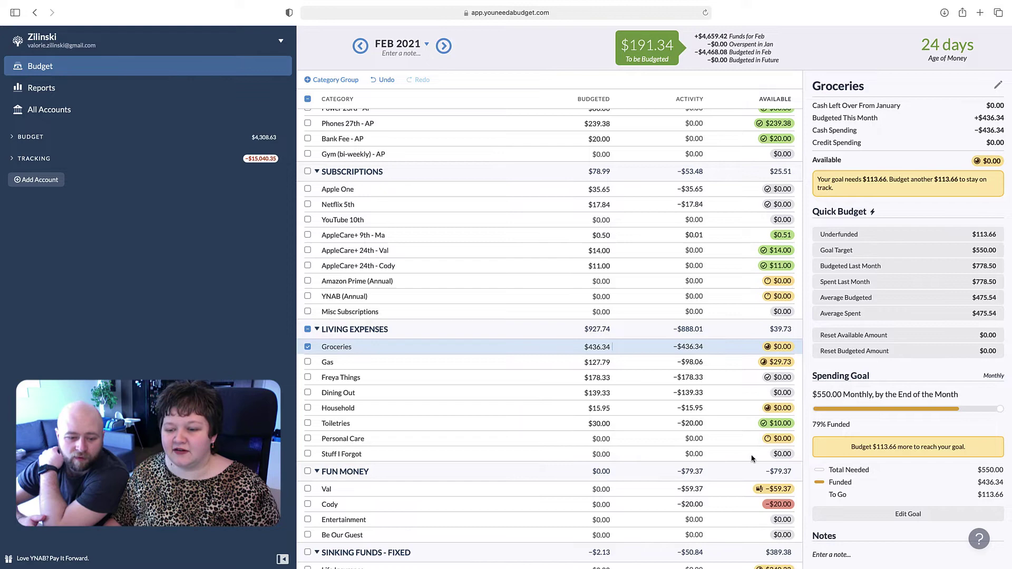
scroll(752, 458, down, 1)
Cover Val's and Cody's overspending from To be Budgeted, leaving $111.97.
click(780, 455)
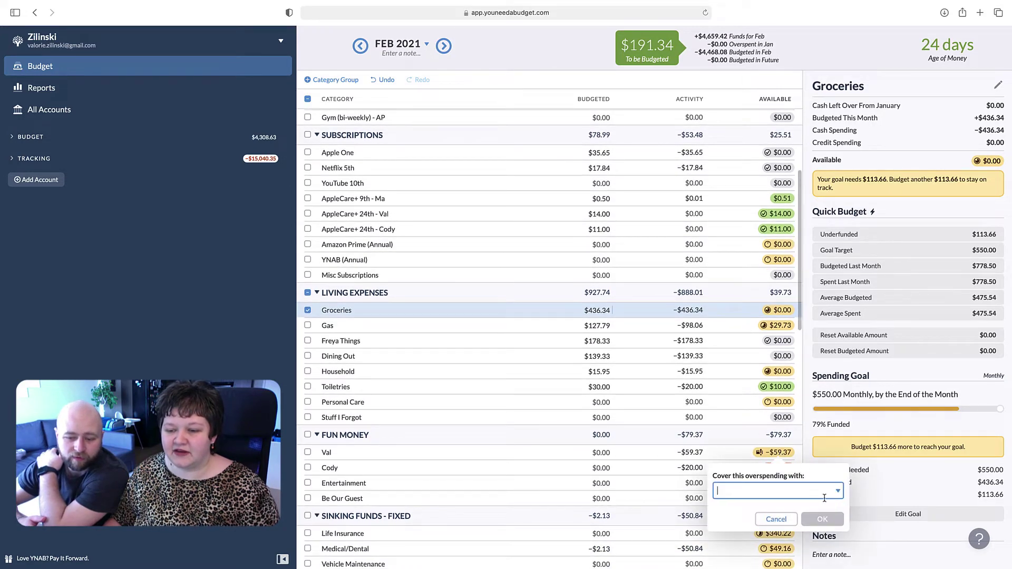
click(787, 480)
click(792, 422)
click(822, 519)
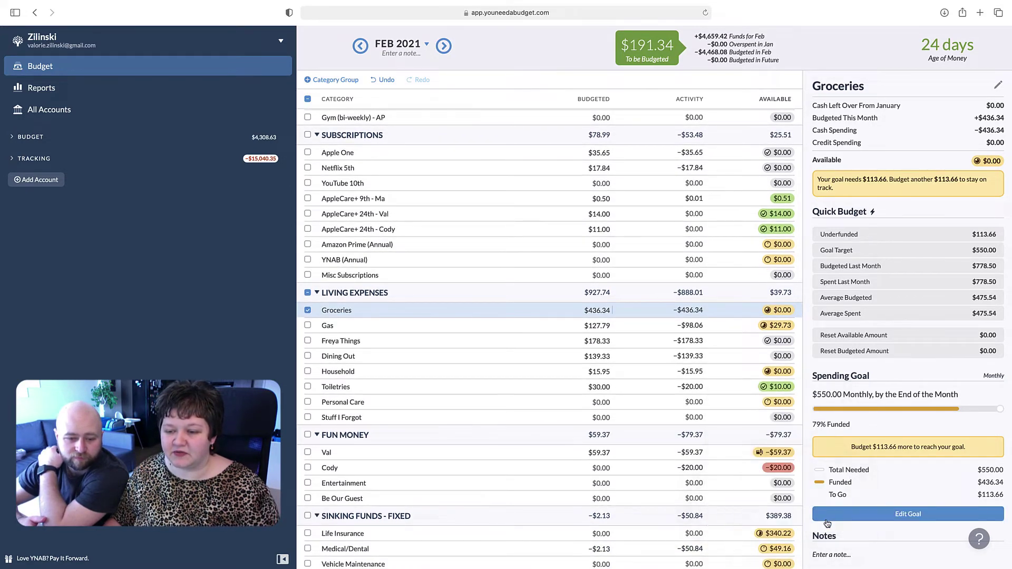
click(787, 467)
click(827, 513)
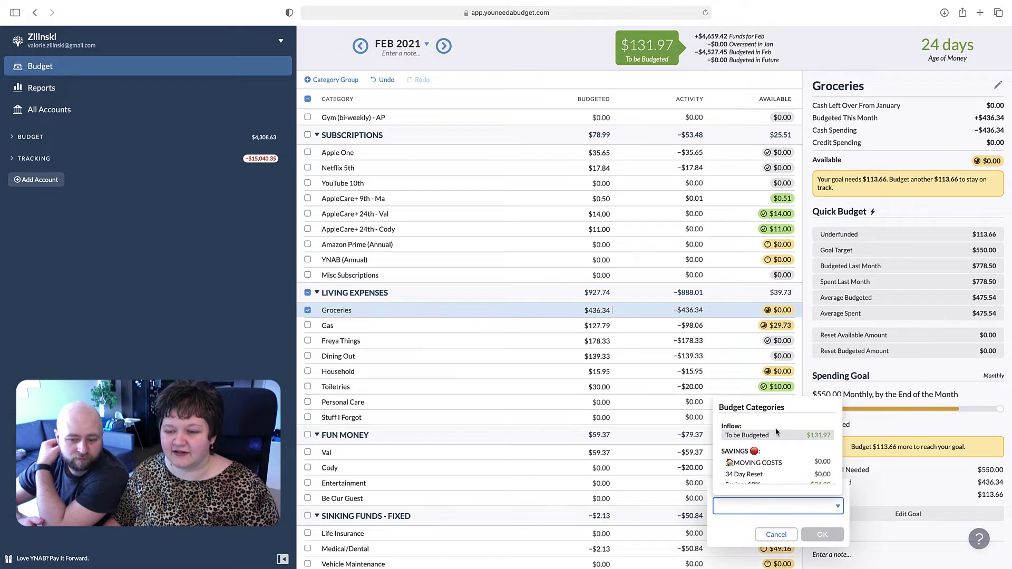
click(775, 434)
click(823, 534)
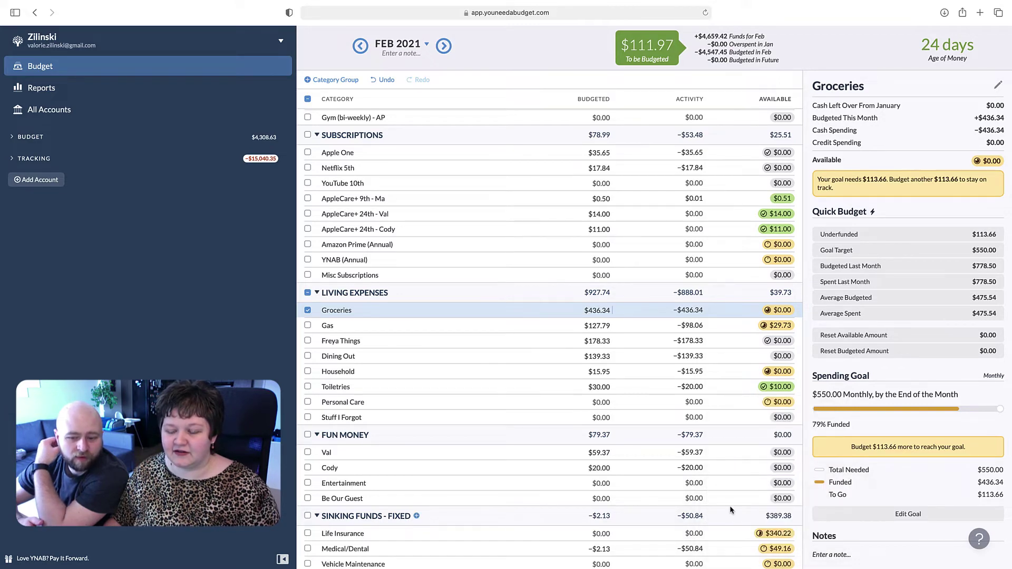
scroll(731, 510, down, 1)
scroll(732, 511, down, 1)
scroll(732, 510, down, 2)
scroll(731, 510, down, 2)
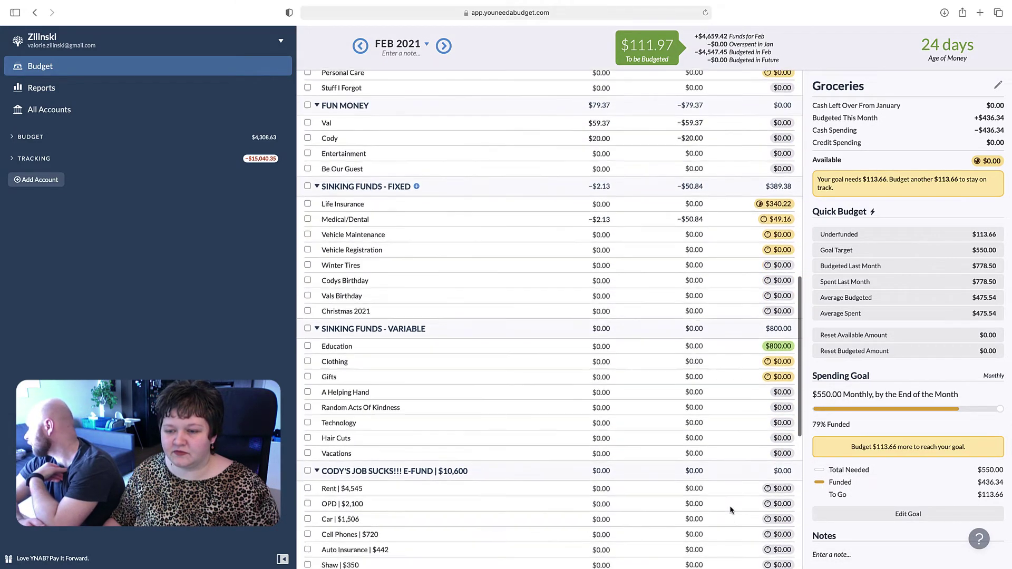
scroll(730, 510, down, 5)
scroll(731, 510, down, 3)
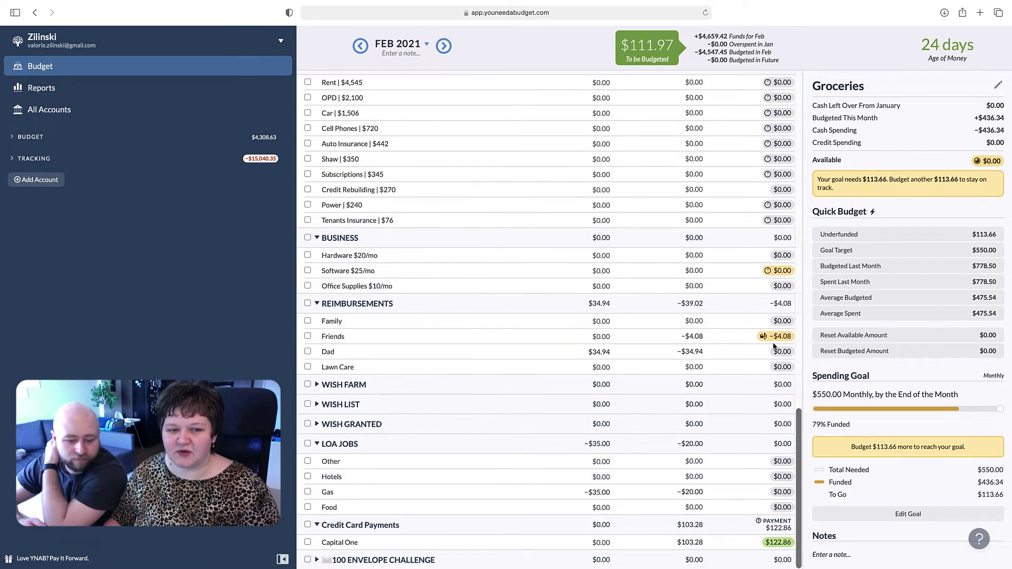
scroll(784, 342, up, 5)
scroll(800, 535, down, 5)
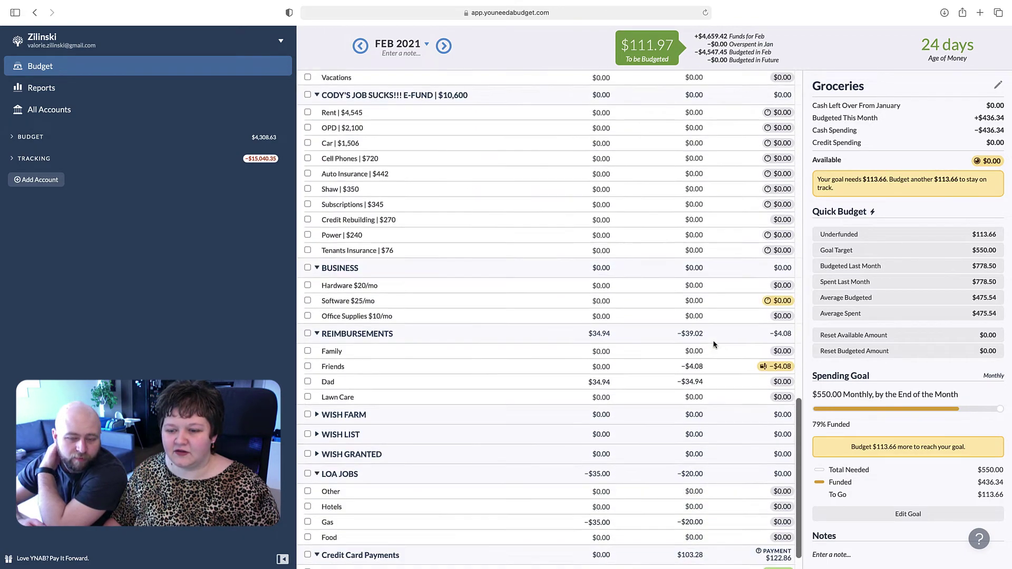
scroll(671, 287, up, 10)
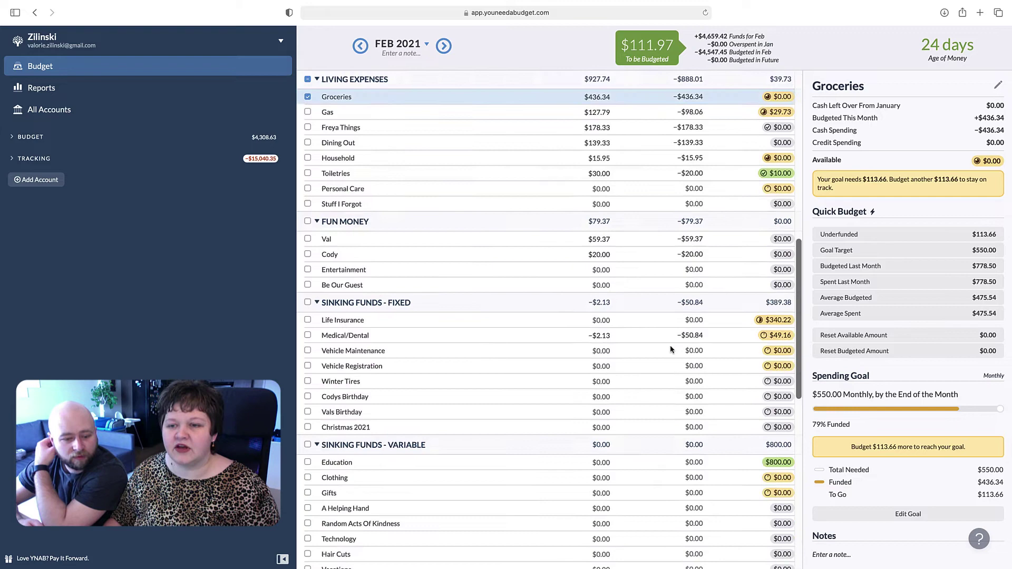
scroll(670, 348, up, 2)
scroll(671, 349, up, 4)
scroll(670, 345, up, 1)
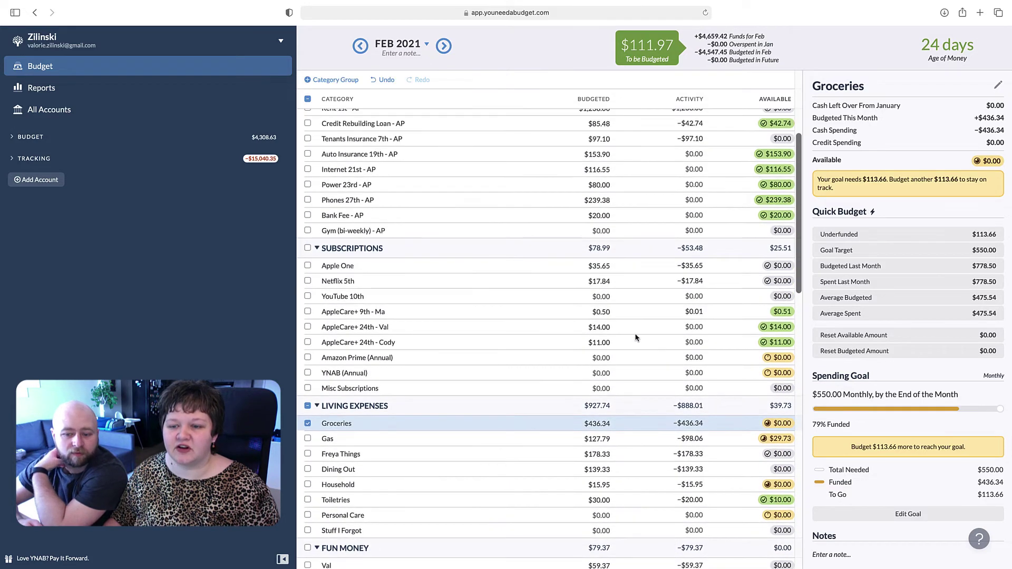
Select Groceries and Gas together to show $564.13 budgeted and $29.73 available.
click(307, 423)
scroll(618, 379, up, 5)
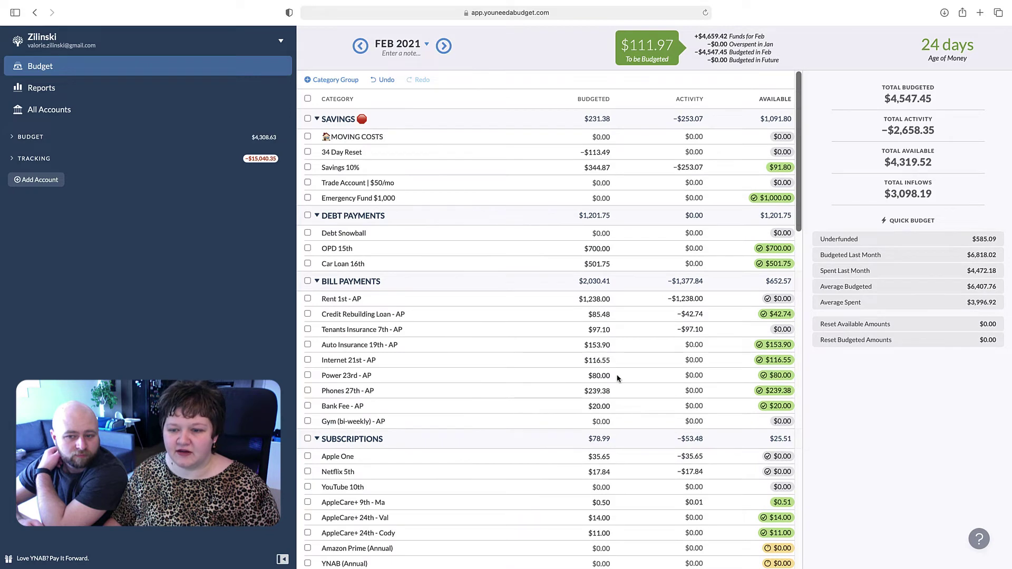
scroll(618, 379, down, 2)
scroll(616, 381, down, 3)
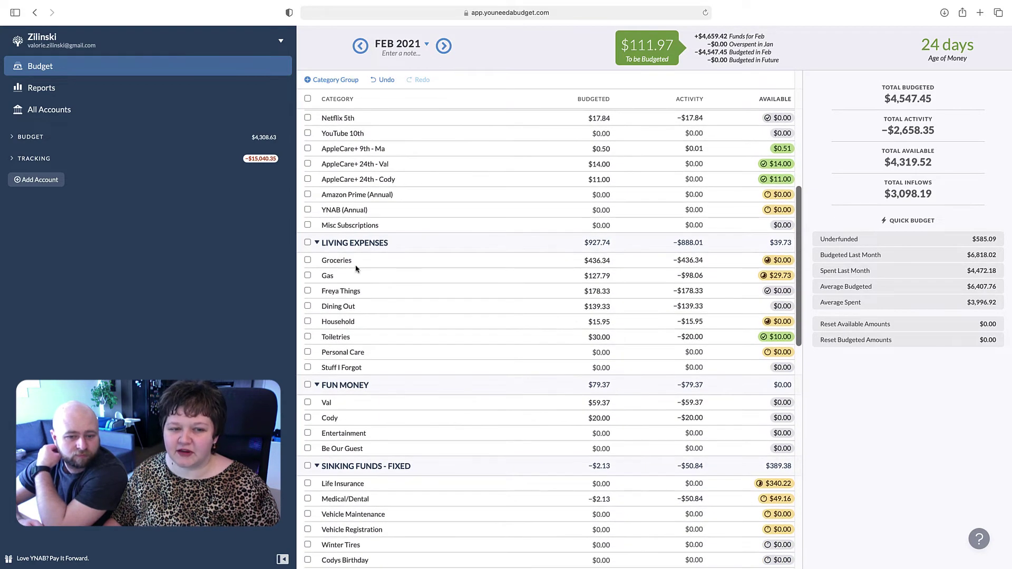
click(307, 260)
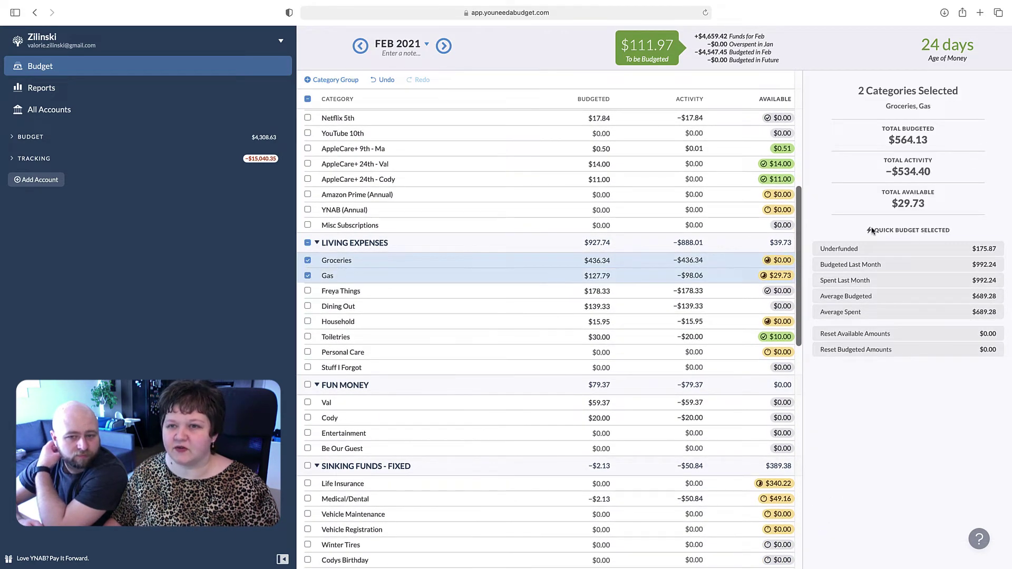
Open Gas's $127.79 budgeted amount, which is $62.21 short of its $190 goal.
click(307, 275)
click(601, 275)
text(+)
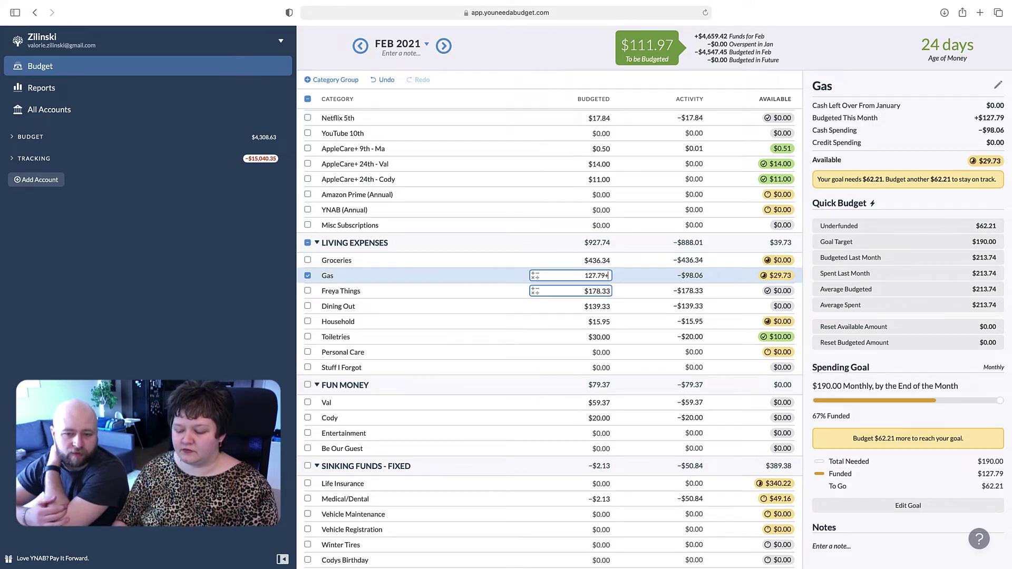
Set the Gas budget to $202.79.
triple_click(607, 275)
text(202.79)
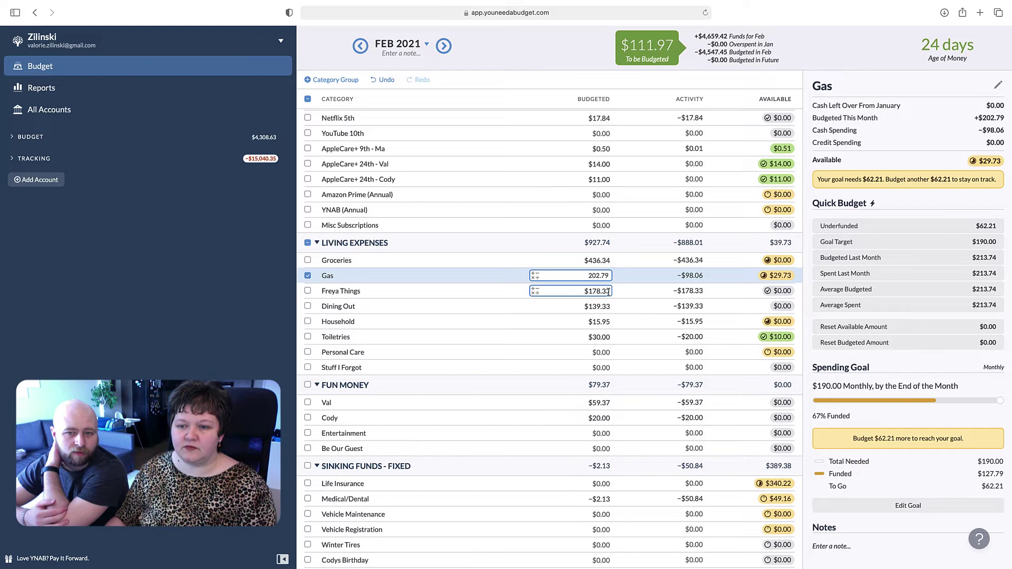
key(Return)
click(307, 276)
Add $36.97 to Groceries for $473.31, leaving $0.00 to be budgeted.
click(605, 260)
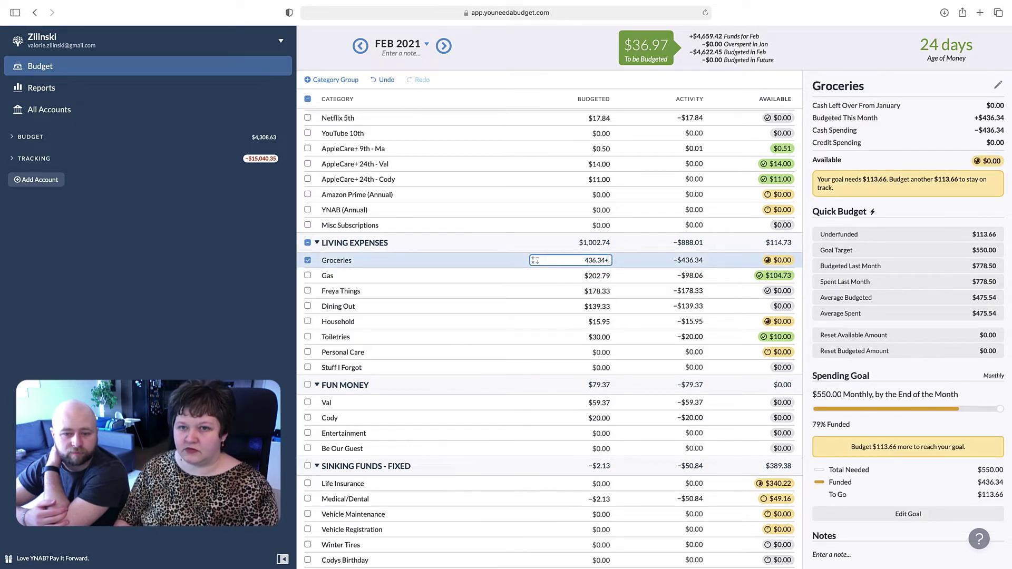
text(+36.97)
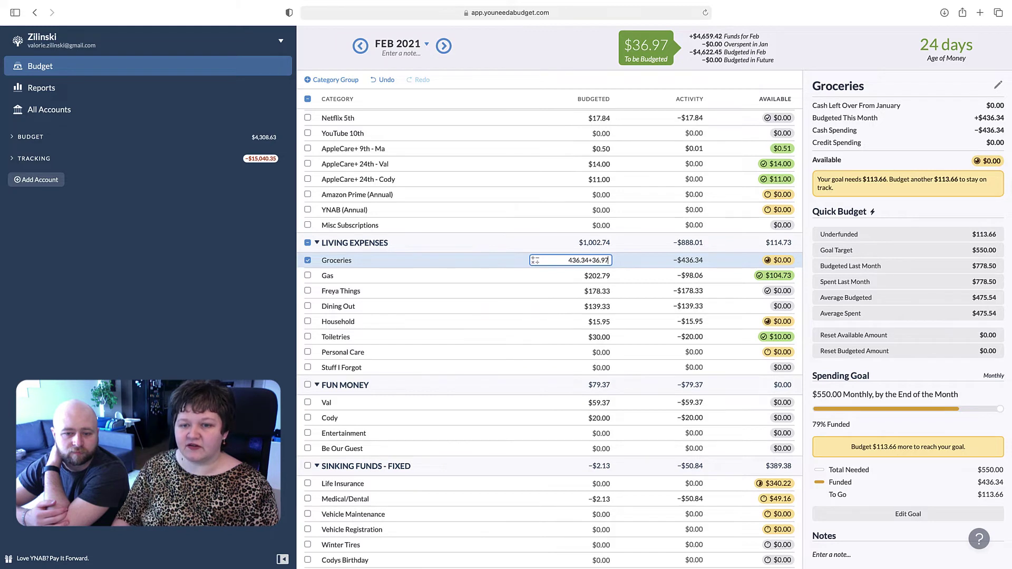
key(Return)
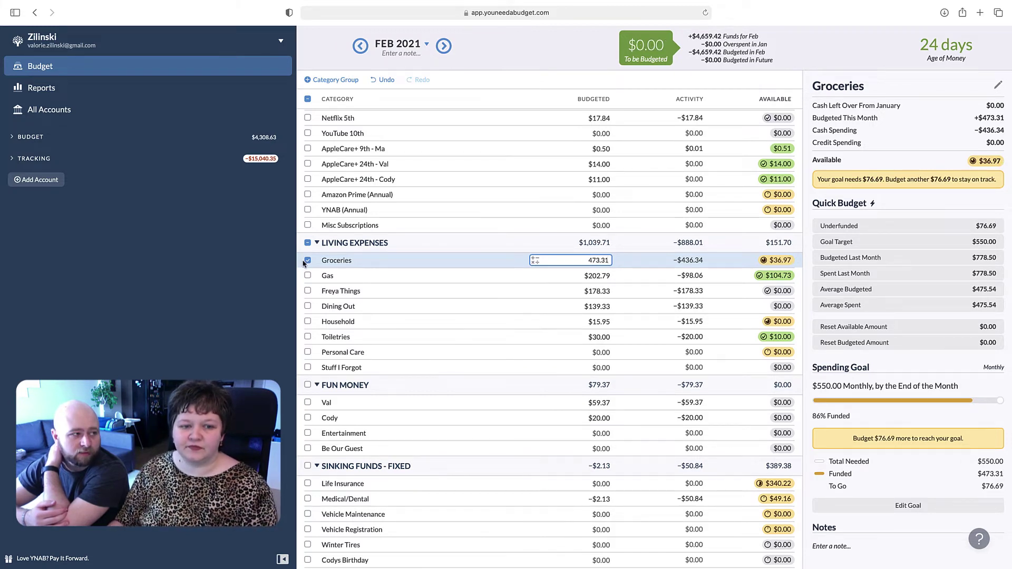
key(Escape)
click(605, 353)
scroll(605, 354, down, 1)
click(607, 359)
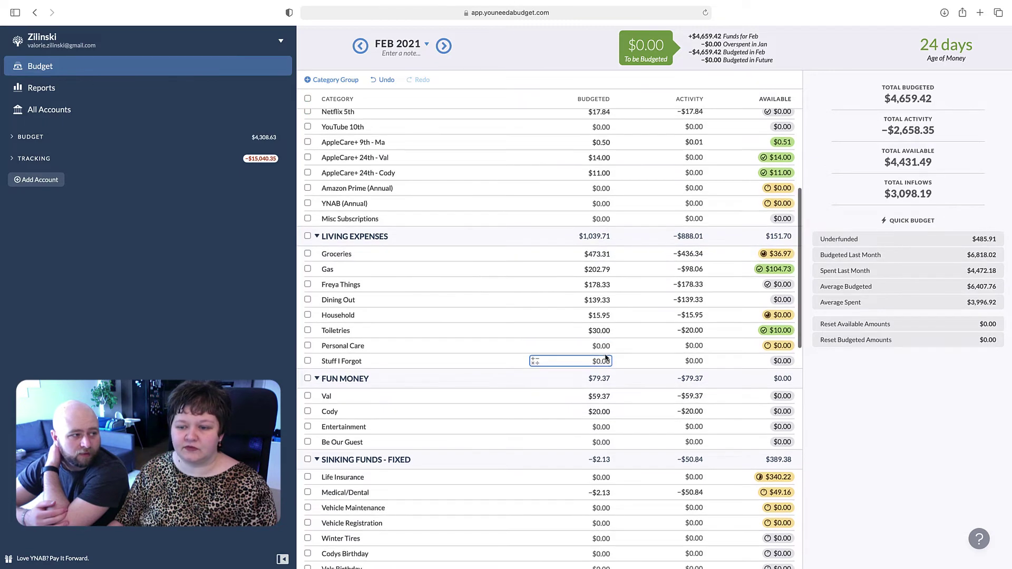
scroll(605, 358, up, 2)
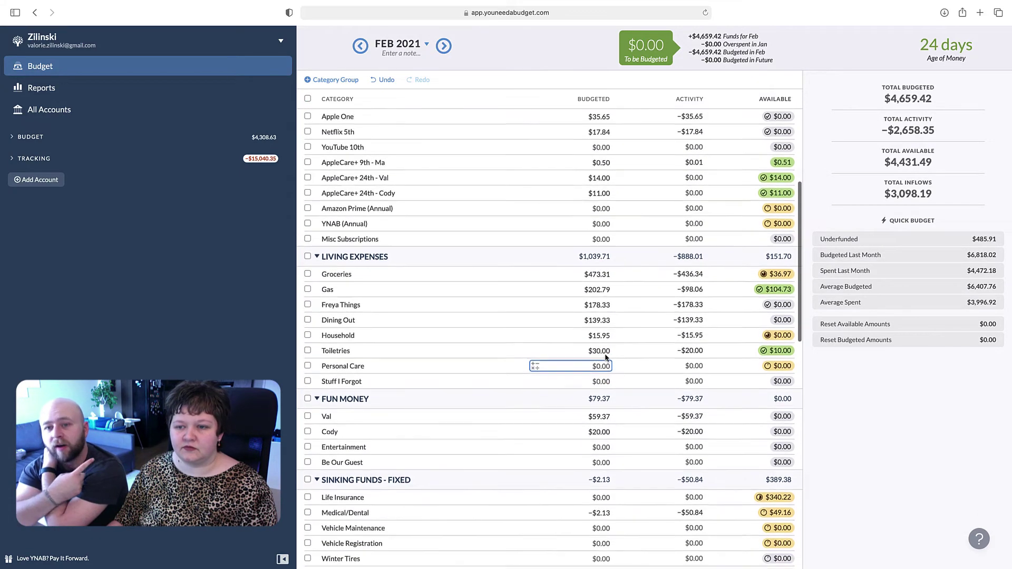
click(605, 358)
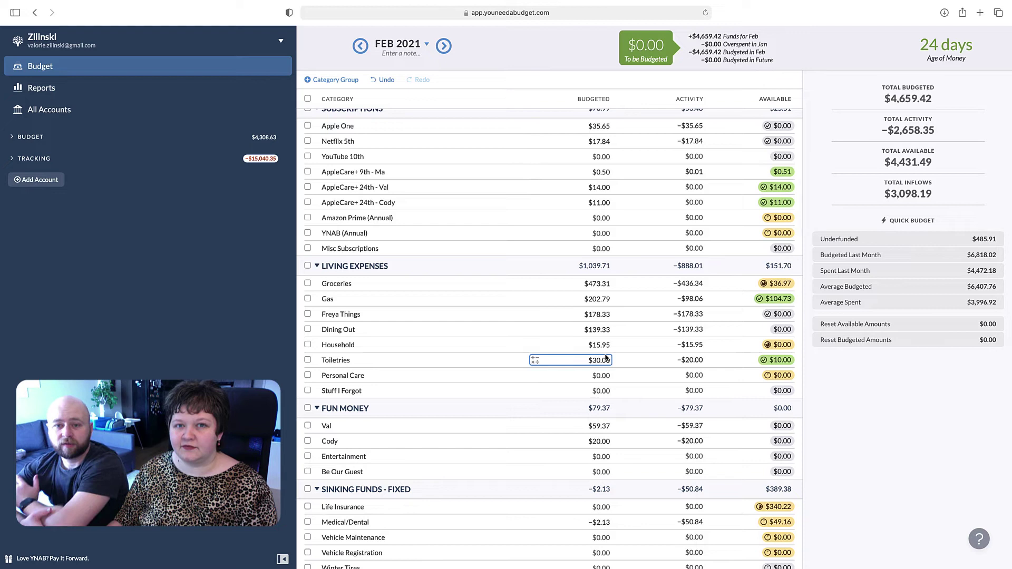